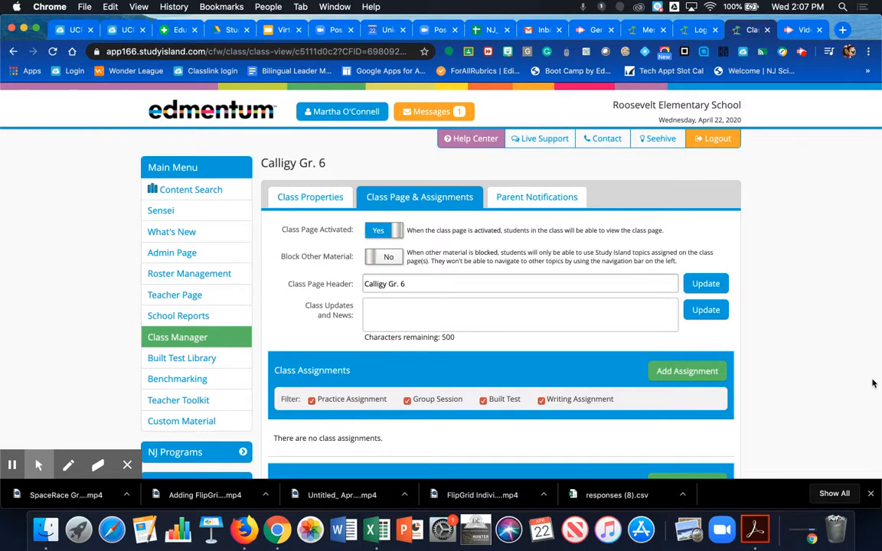
# Start creating a new class assignment as a Race group session
pyautogui.scroll(-2, 796, 260)
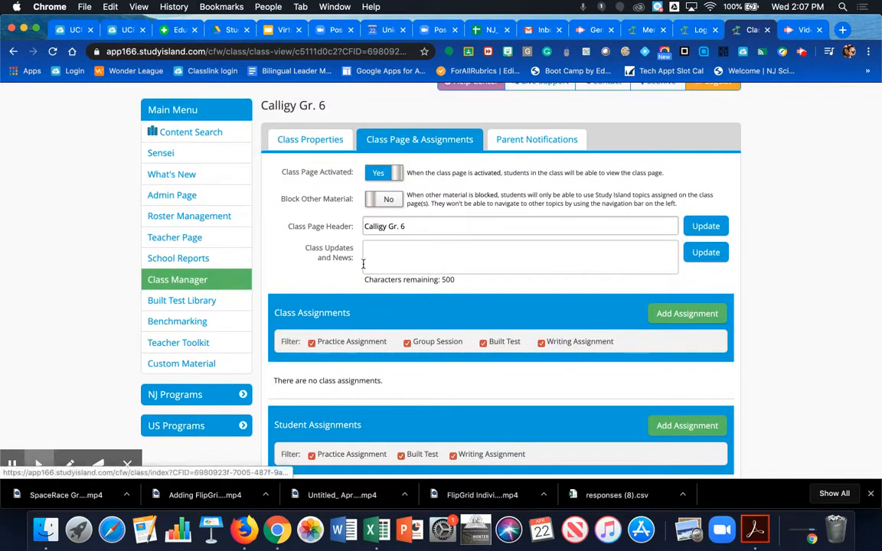
pyautogui.click(692, 314)
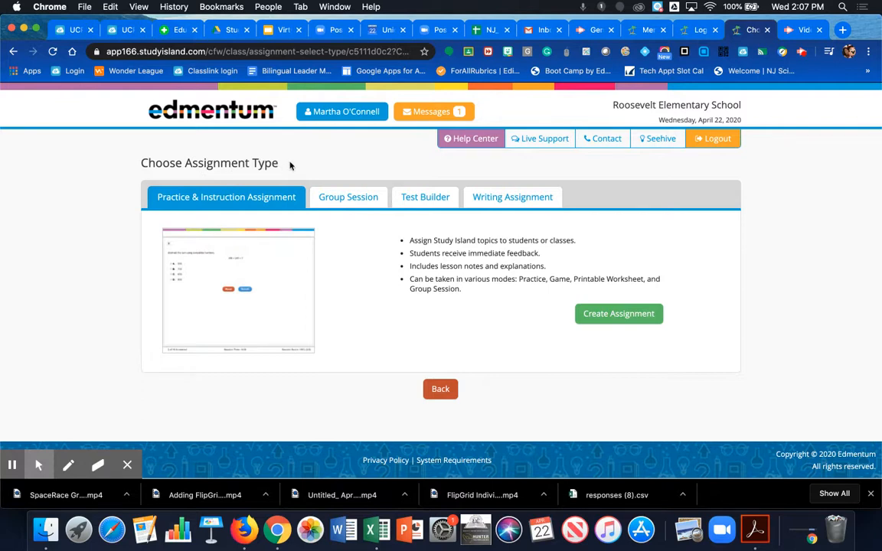
pyautogui.click(360, 200)
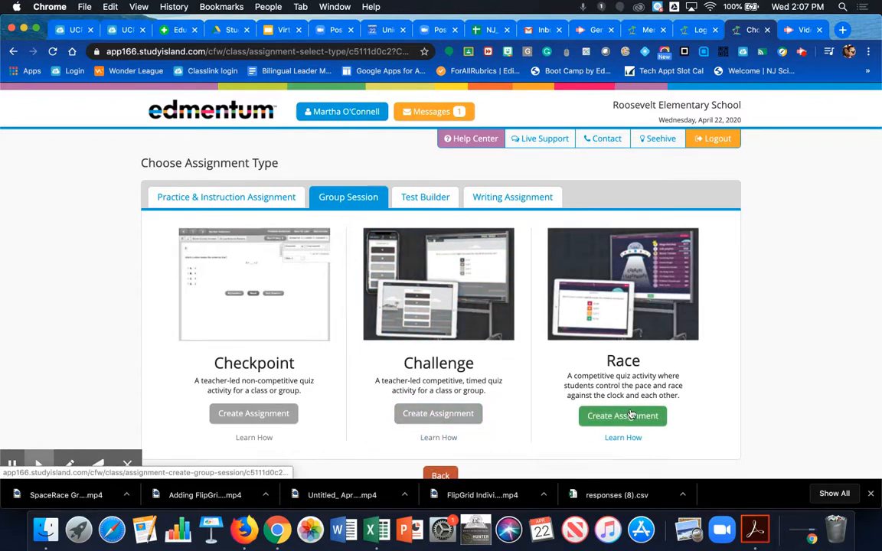
pyautogui.scroll(-1, 624, 402)
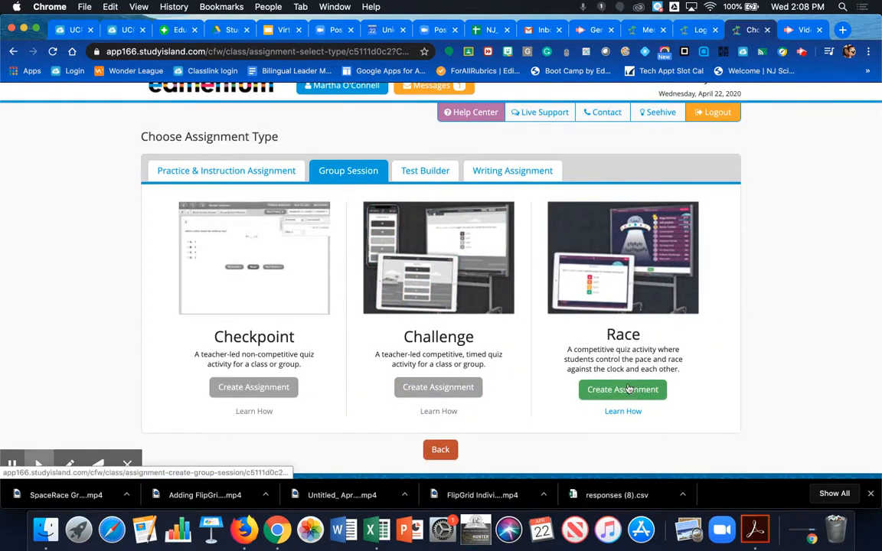
pyautogui.click(629, 394)
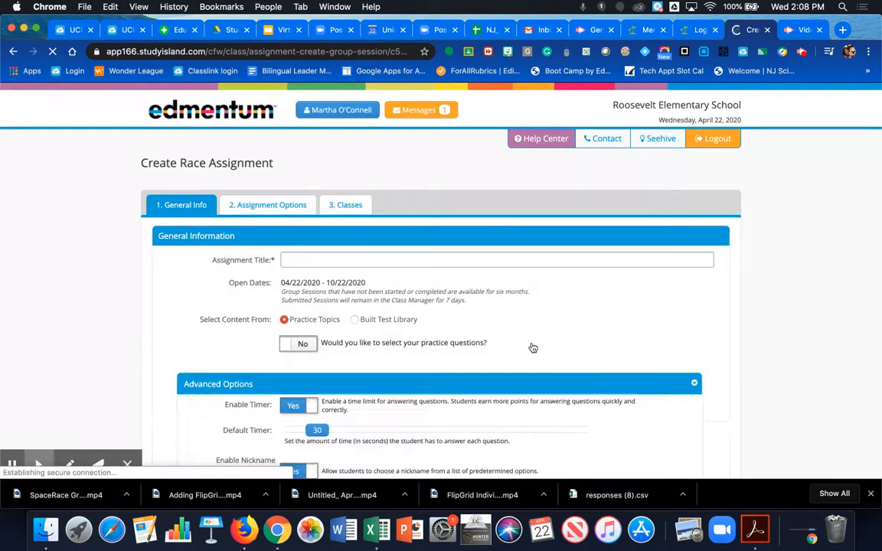
# Title the assignment "Space Race", enable selecting the practice questions, and continue to the assignment options
pyautogui.click(429, 261)
pyautogui.write('Space Race')
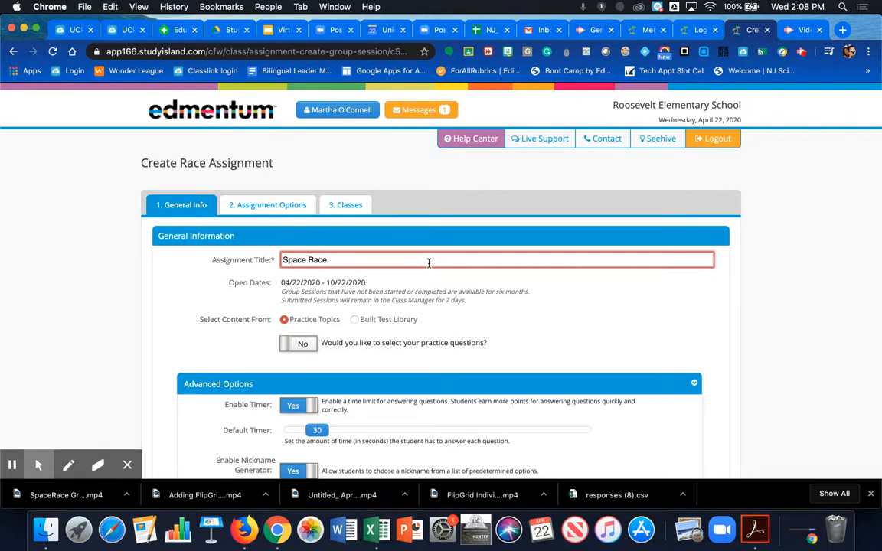
pyautogui.click(297, 345)
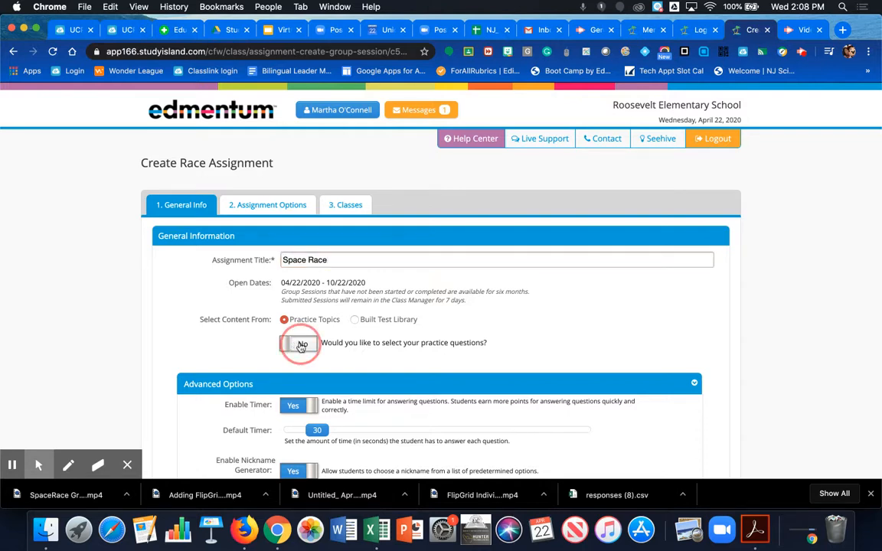
pyautogui.scroll(-3, 416, 337)
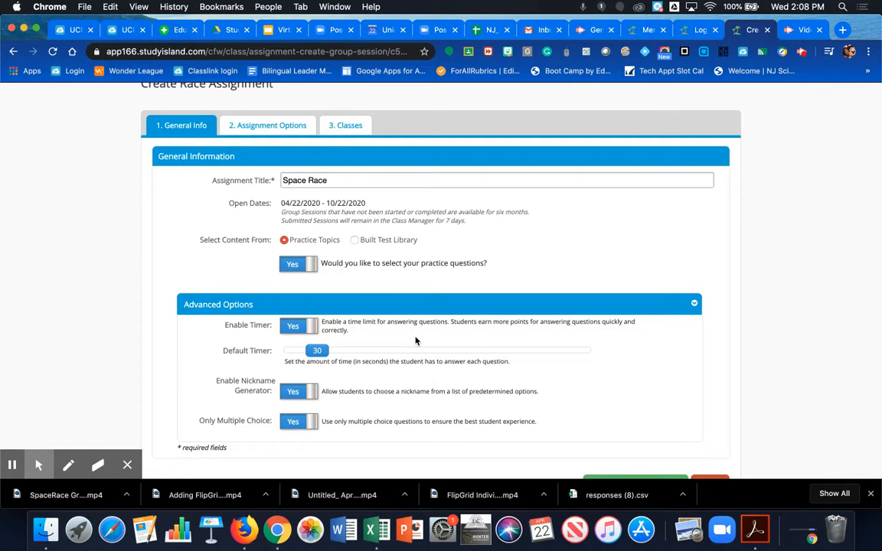
pyautogui.scroll(-3, 416, 342)
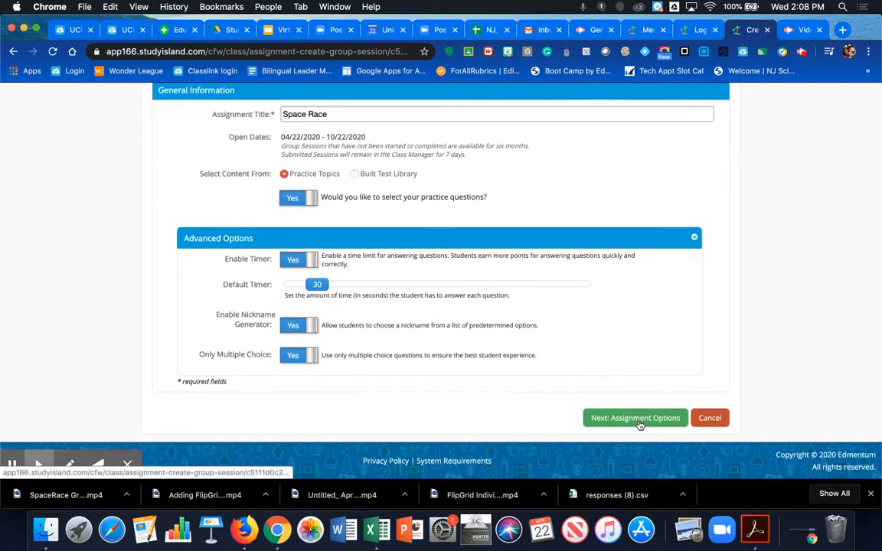
pyautogui.click(637, 420)
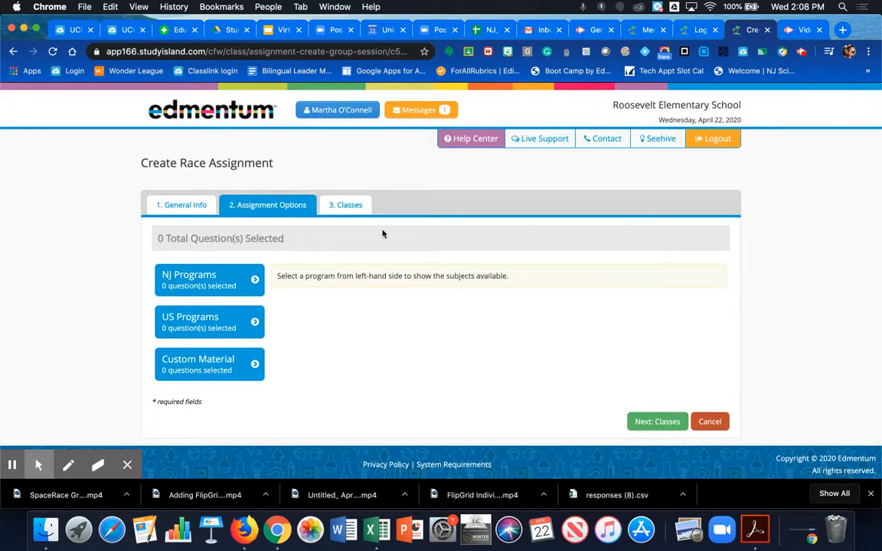
# Open the Number Patterns topic under NJ Programs, 5th Grade, Math (Student Learning Standards)
pyautogui.click(227, 283)
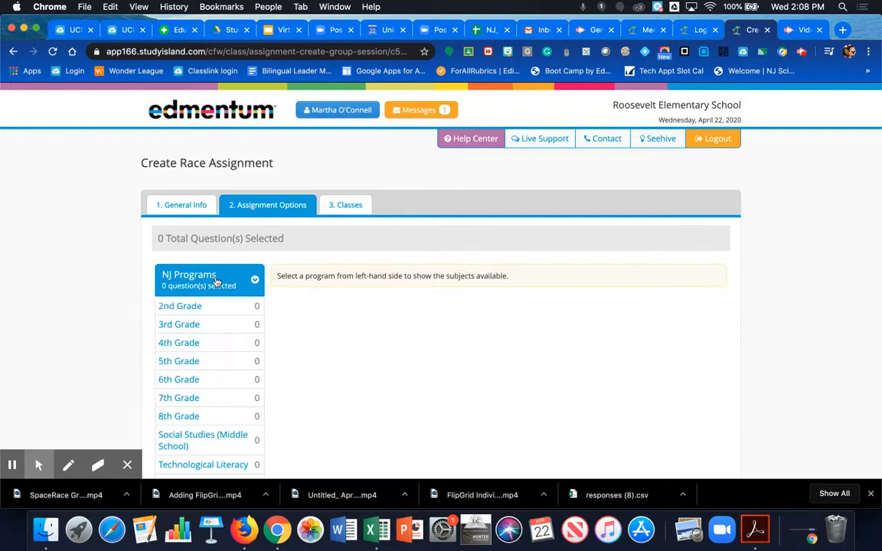
pyautogui.click(204, 360)
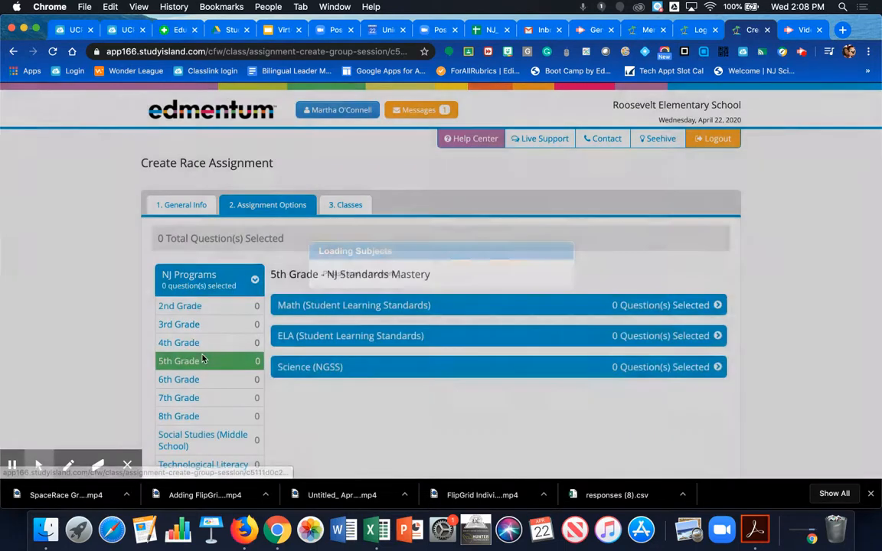
pyautogui.click(410, 306)
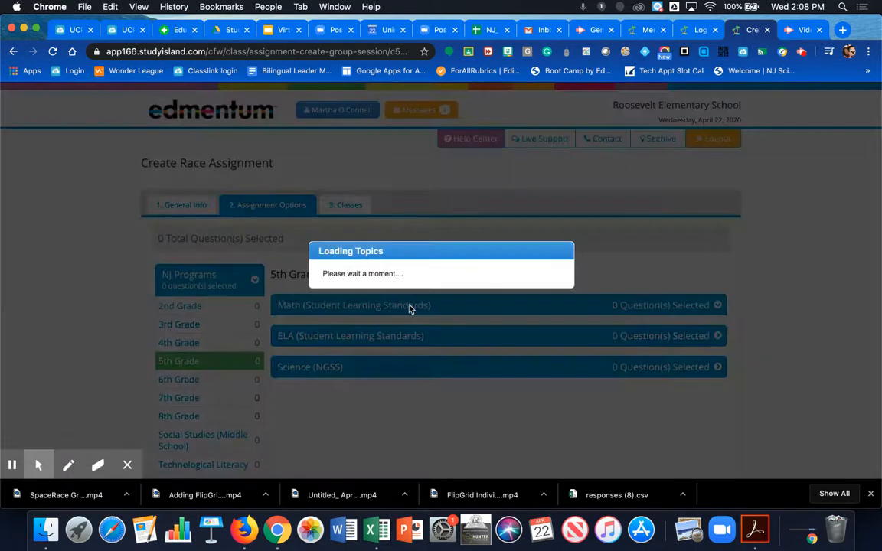
pyautogui.scroll(-4, 410, 308)
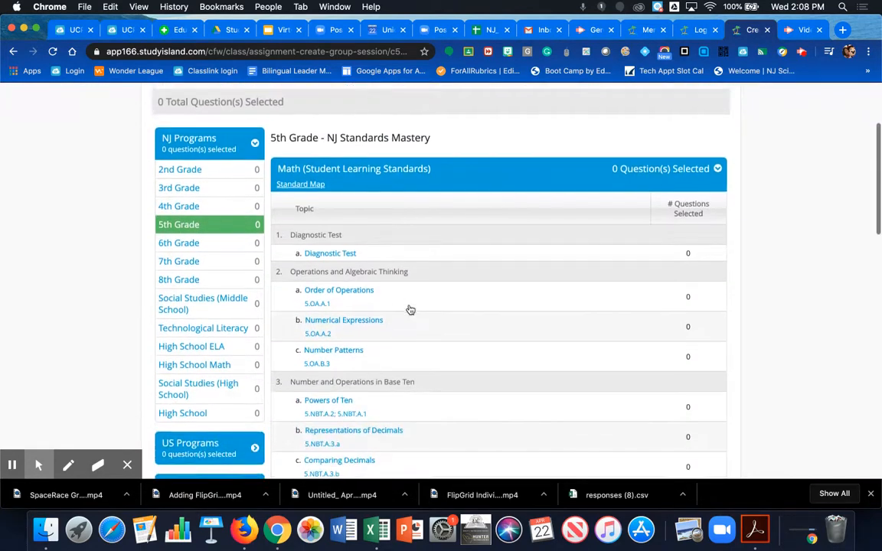
pyautogui.scroll(-2, 410, 309)
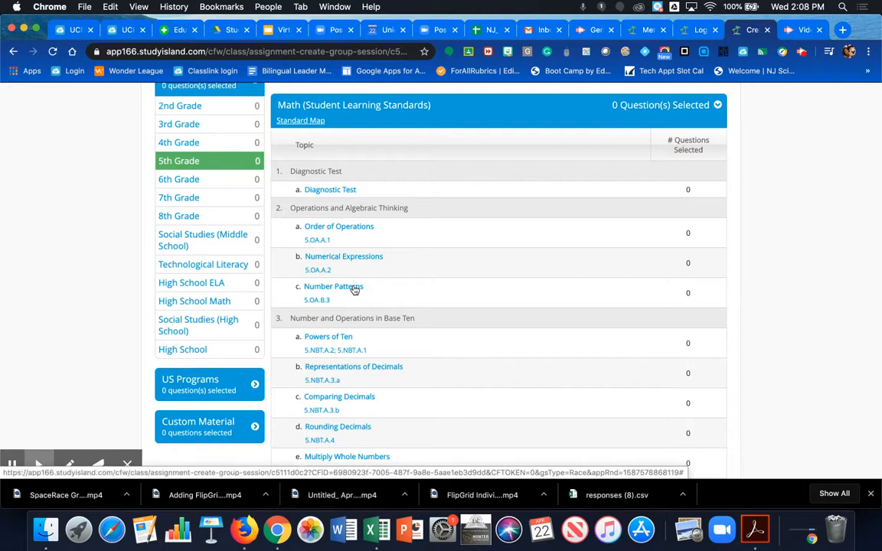
pyautogui.click(355, 290)
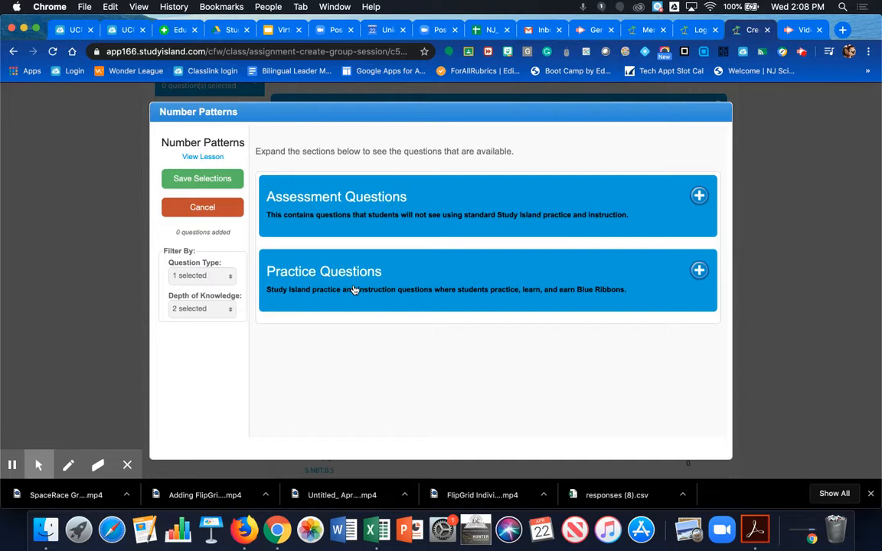
# Expand the assessment questions of the Number Patterns topic and review the first one with its answer choices
pyautogui.moveTo(279, 111); pyautogui.dragTo(280, 95)
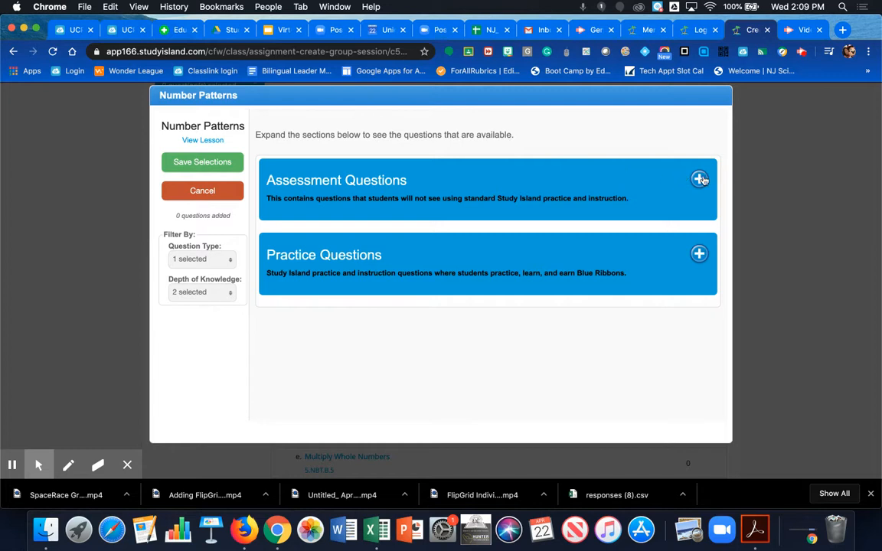
pyautogui.click(699, 179)
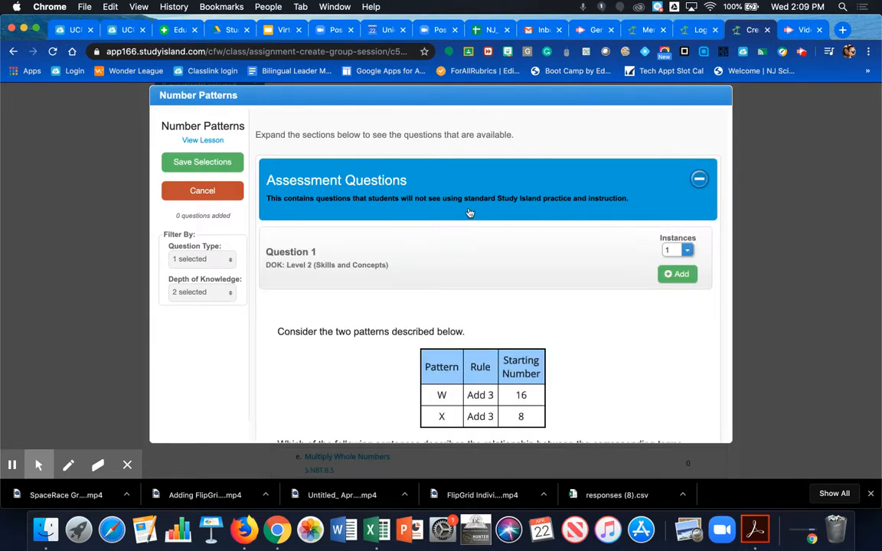
pyautogui.scroll(-10, 470, 213)
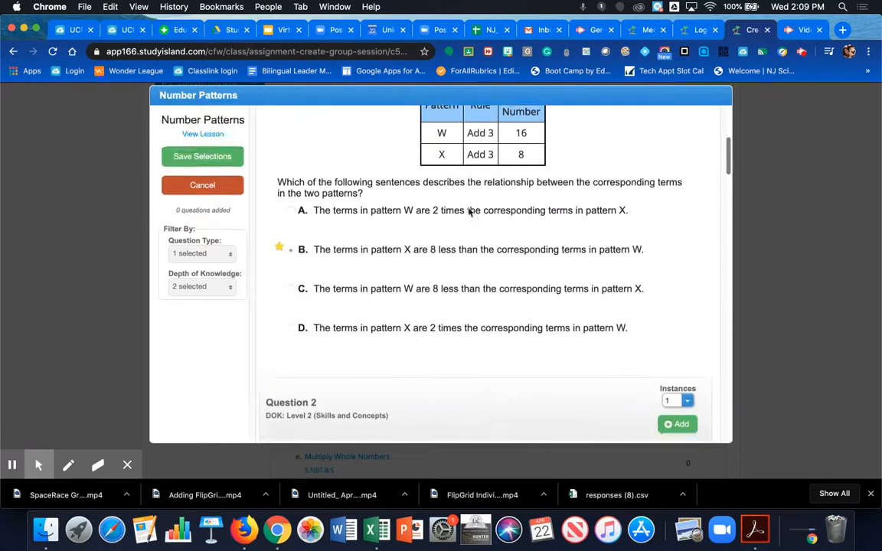
pyautogui.scroll(15, 469, 212)
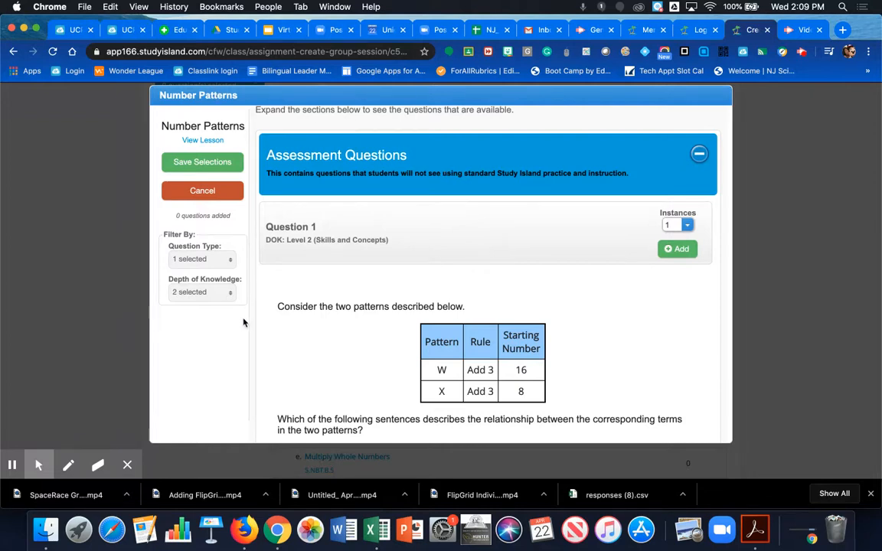
# Check the question type filter and exclude Level 2 (Skills and Concepts), leaving only Level 1 (Recall) questions
pyautogui.click(228, 262)
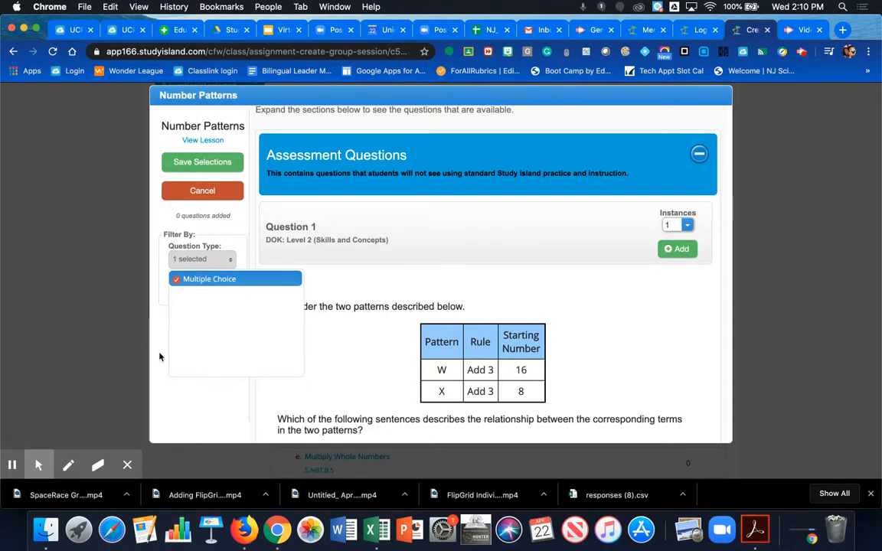
pyautogui.click(240, 252)
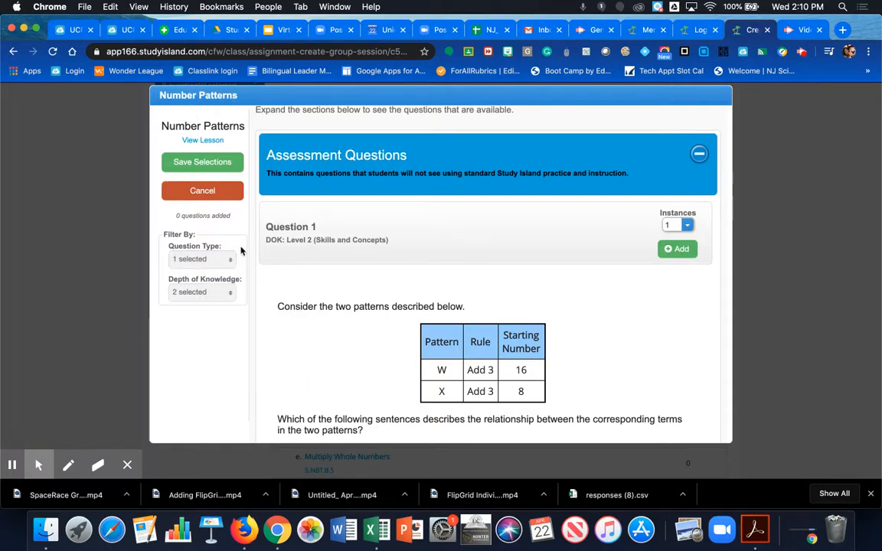
pyautogui.click(213, 296)
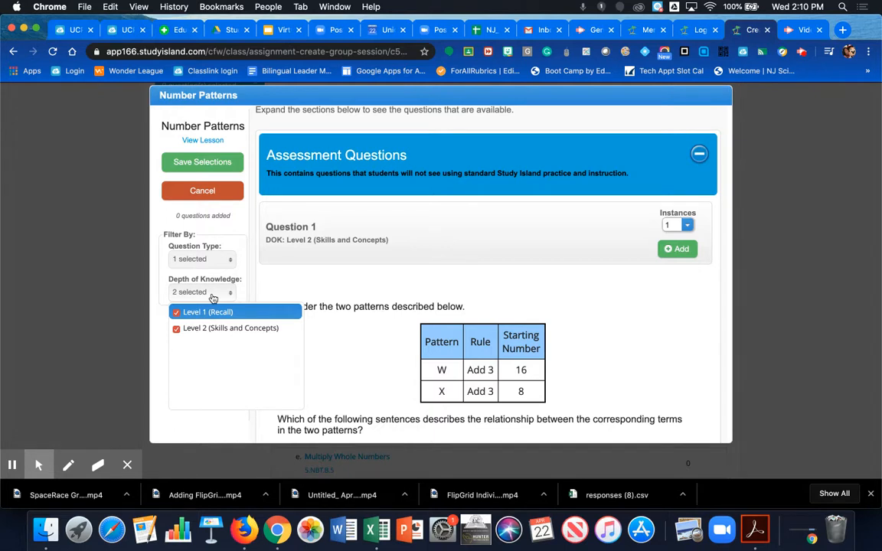
pyautogui.click(176, 329)
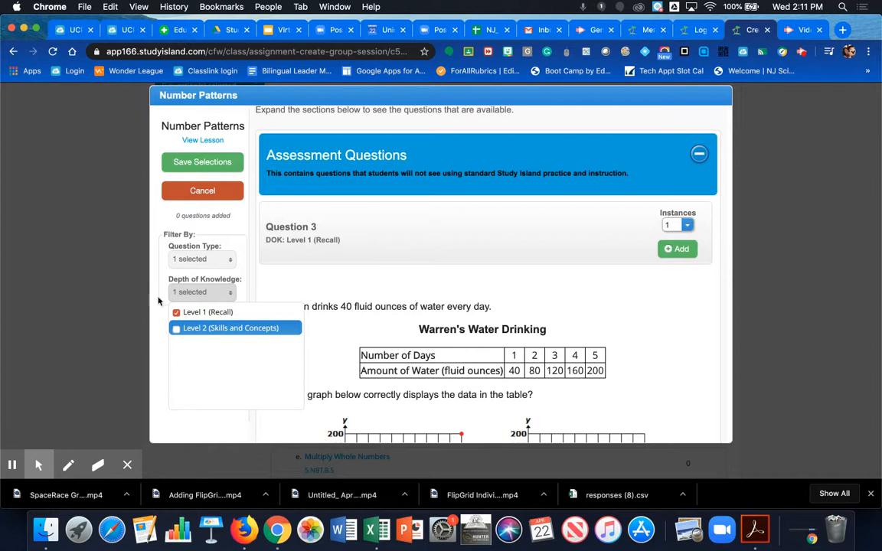
pyautogui.click(175, 228)
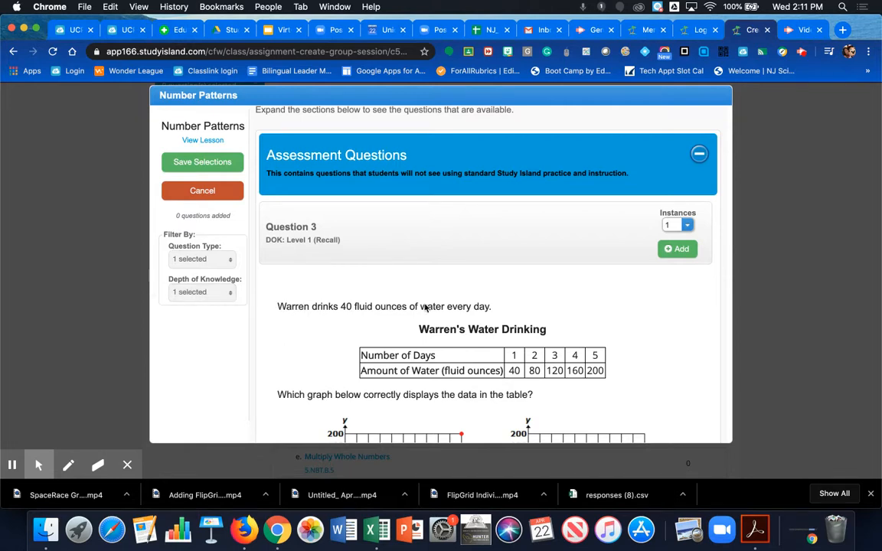
# Review the filtered assessment questions and add Question 3 about Warren's Water Drinking to the assignment
pyautogui.scroll(-1, 507, 251)
pyautogui.scroll(-15, 507, 251)
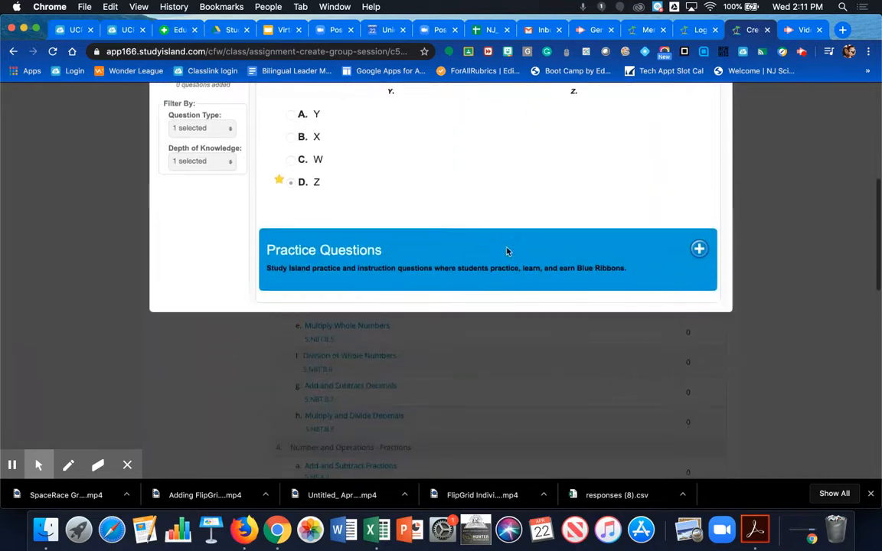
pyautogui.scroll(10, 507, 251)
pyautogui.scroll(5, 507, 251)
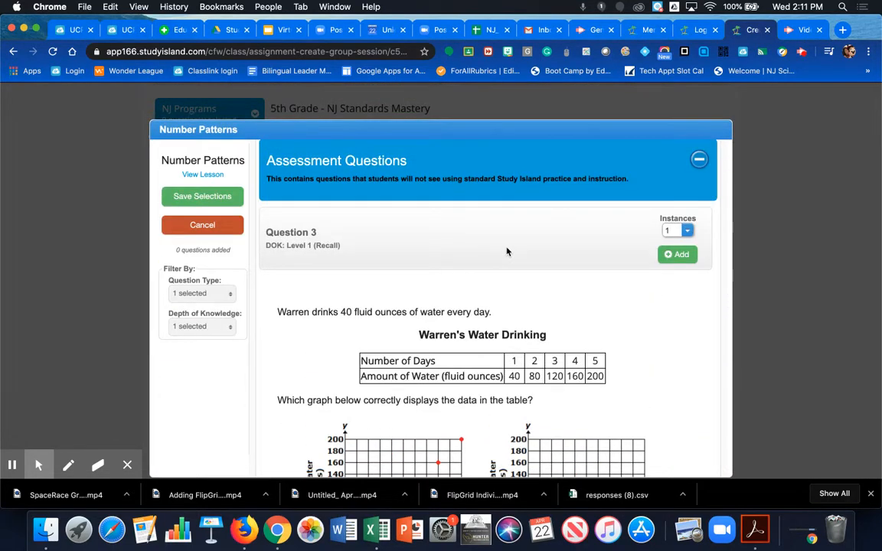
pyautogui.click(680, 256)
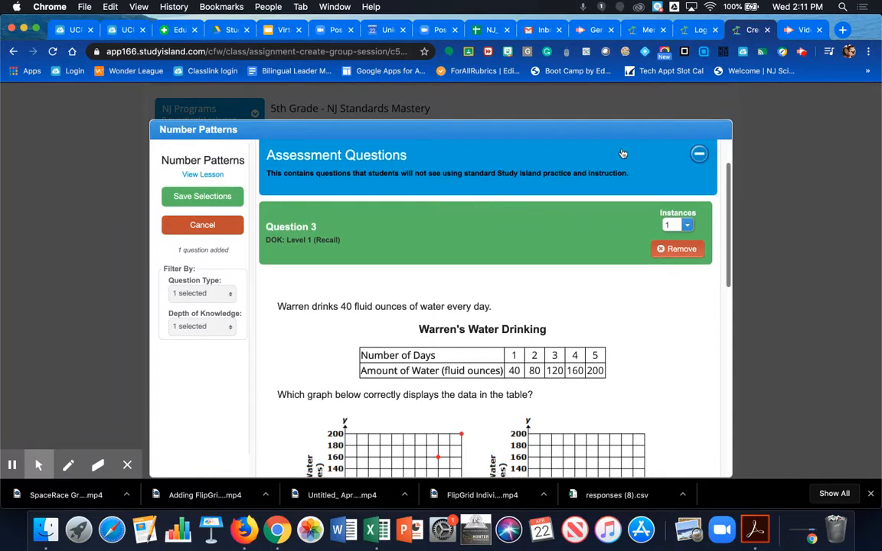
# Collapse the assessment questions and expand the practice questions as far as Question 32 about cookie sales
pyautogui.click(698, 159)
pyautogui.click(698, 289)
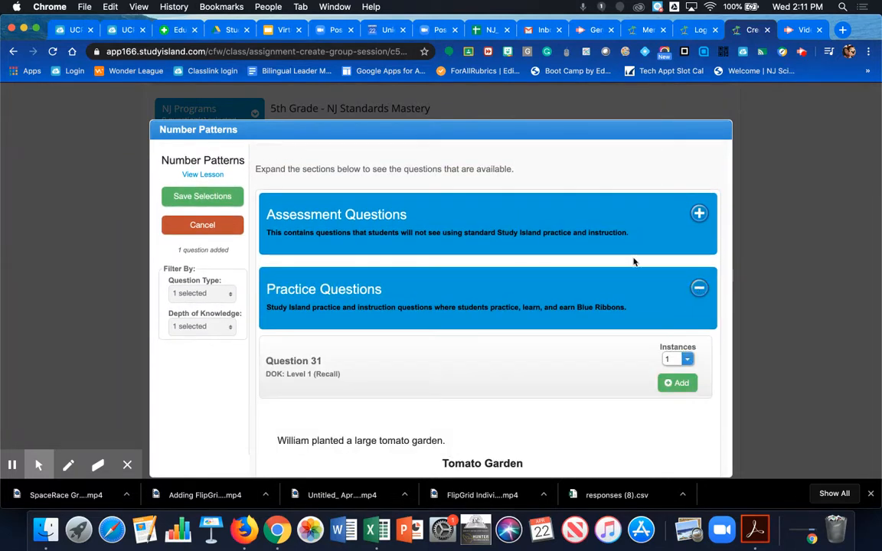
pyautogui.scroll(-5, 633, 262)
pyautogui.scroll(-10, 633, 262)
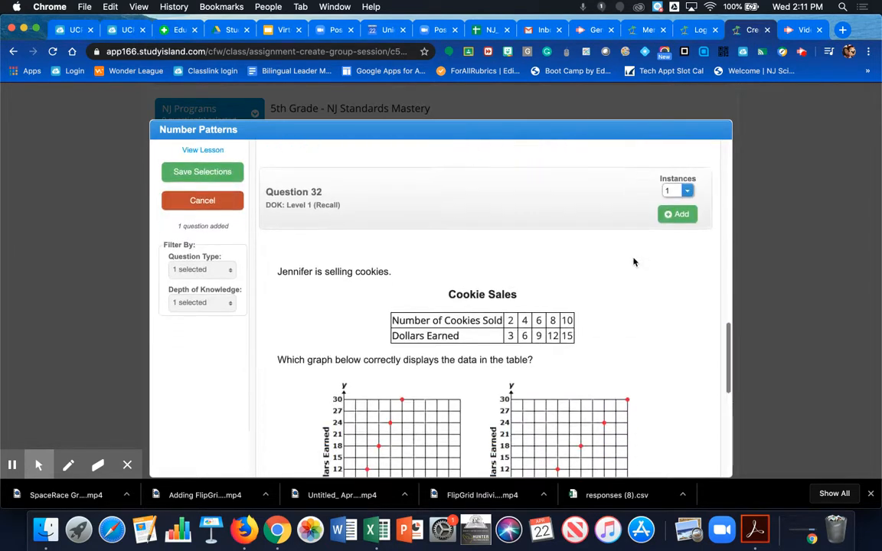
pyautogui.scroll(-1, 633, 262)
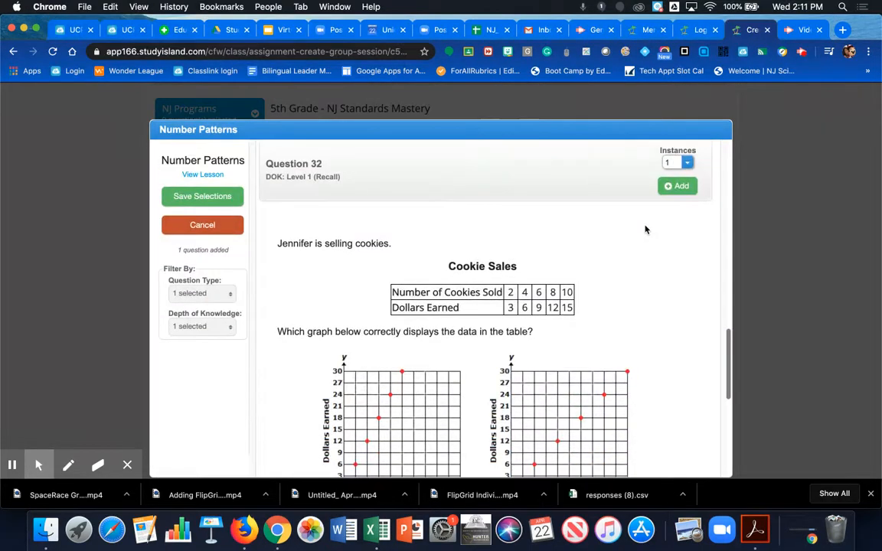
# Add practice Question 32 about cookie sales to the selection and remove it again
pyautogui.click(677, 195)
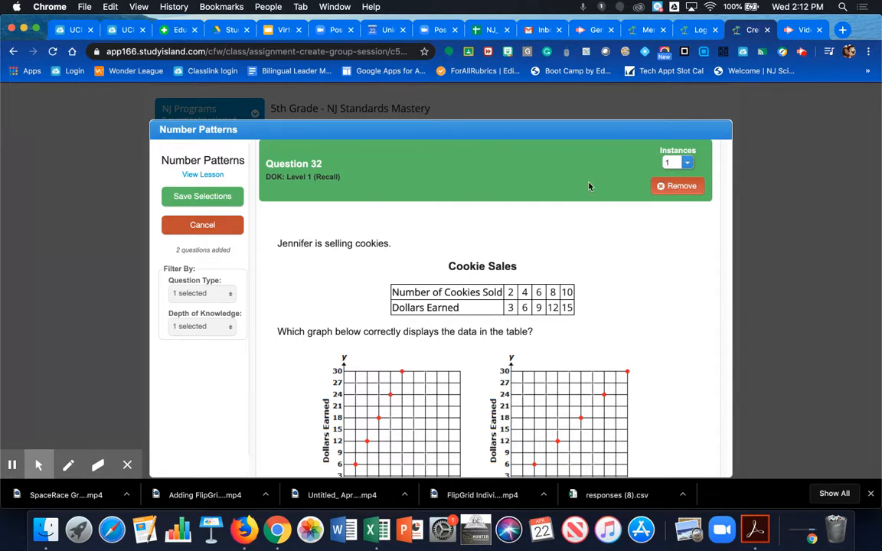
pyautogui.click(662, 188)
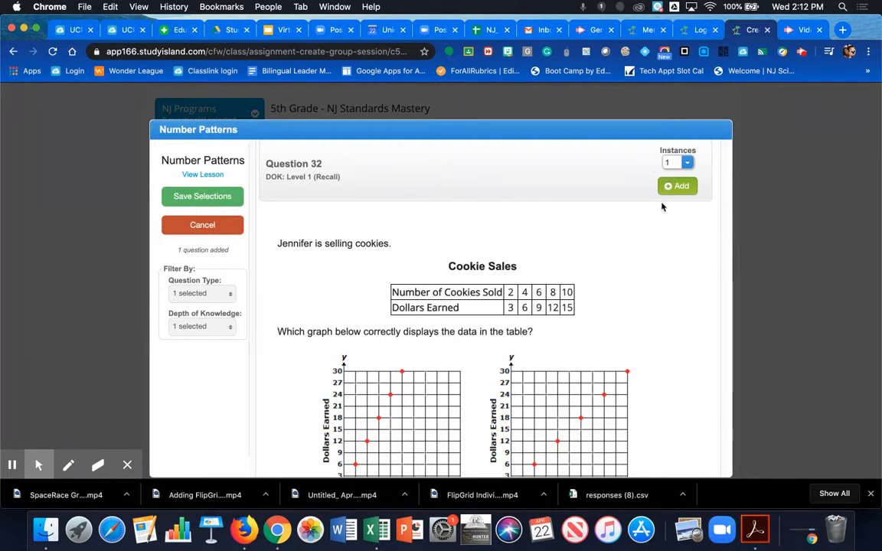
# Examine the graphs and answer choices of the tomato garden practice question above Question 32
pyautogui.scroll(5, 663, 207)
pyautogui.scroll(-2, 662, 207)
pyautogui.scroll(-2, 662, 206)
pyautogui.scroll(3, 662, 207)
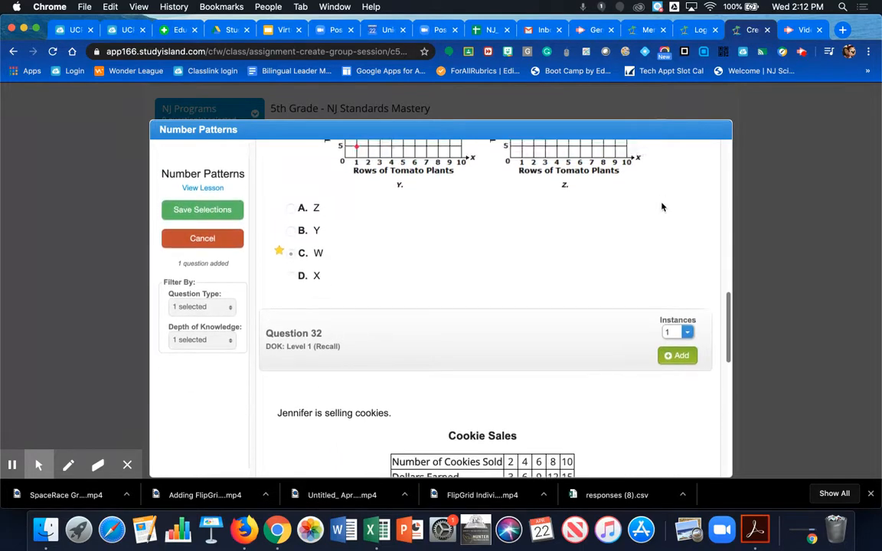
pyautogui.scroll(5, 662, 207)
pyautogui.scroll(-2, 662, 207)
pyautogui.scroll(1, 662, 206)
pyautogui.scroll(-4, 662, 206)
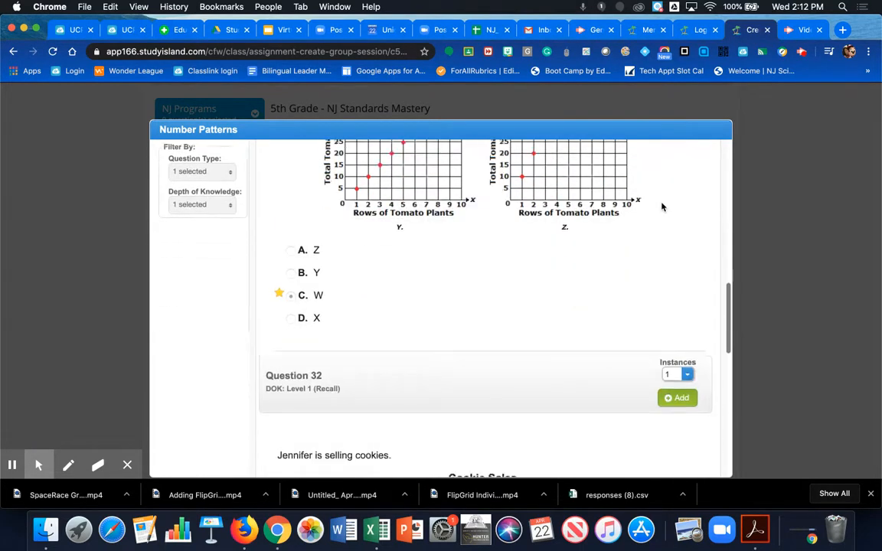
# Review practice Question 32 about Jennifer's cookie sales and add it to the selected questions
pyautogui.scroll(-2, 659, 222)
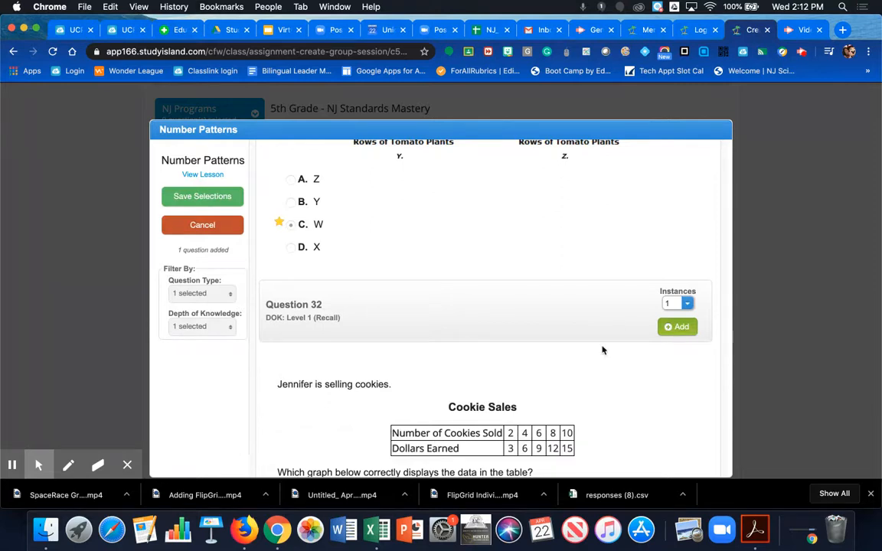
pyautogui.scroll(-5, 602, 350)
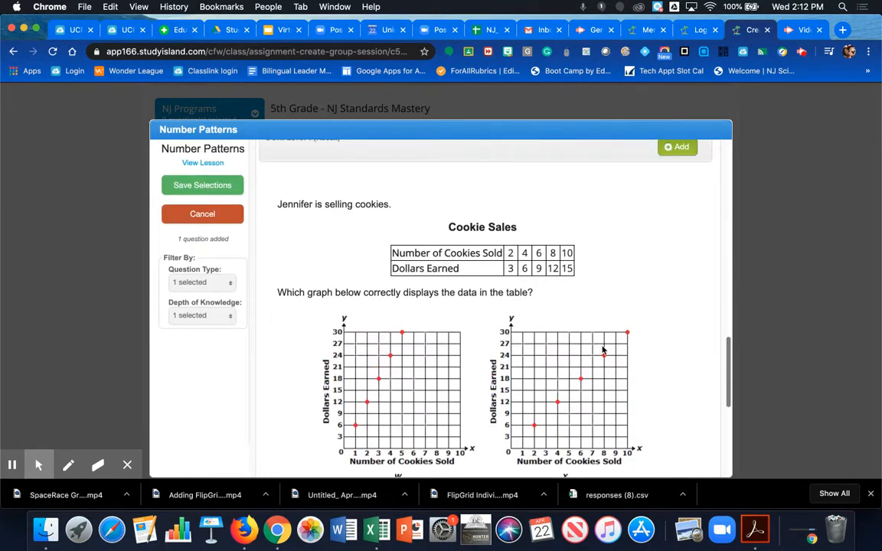
pyautogui.scroll(5, 602, 350)
pyautogui.click(679, 310)
# Add practice Question 31 about William's tomato garden and save the Number Patterns question selections
pyautogui.scroll(-7, 533, 309)
pyautogui.scroll(-8, 534, 309)
pyautogui.scroll(10, 534, 309)
pyautogui.scroll(-10, 533, 308)
pyautogui.scroll(4, 531, 309)
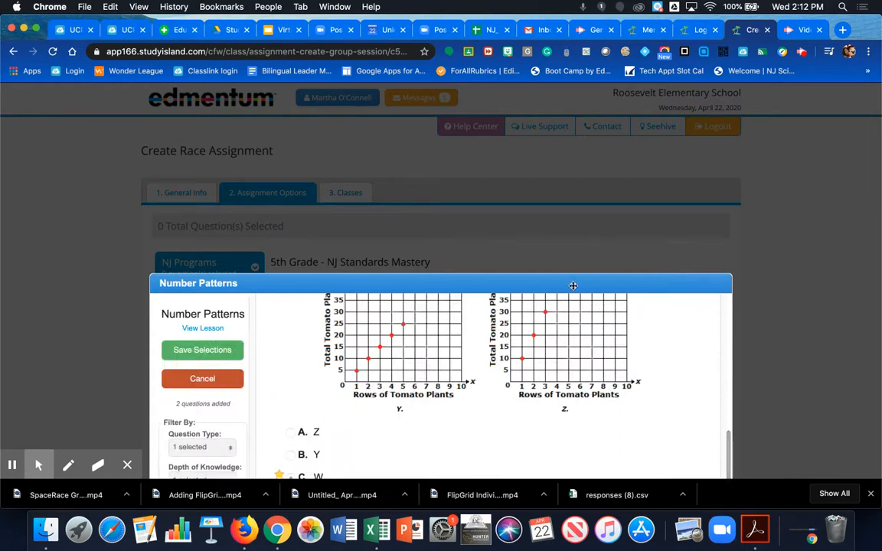
pyautogui.moveTo(572, 286); pyautogui.dragTo(572, 175)
pyautogui.scroll(5, 549, 269)
pyautogui.scroll(1, 549, 270)
pyautogui.click(679, 261)
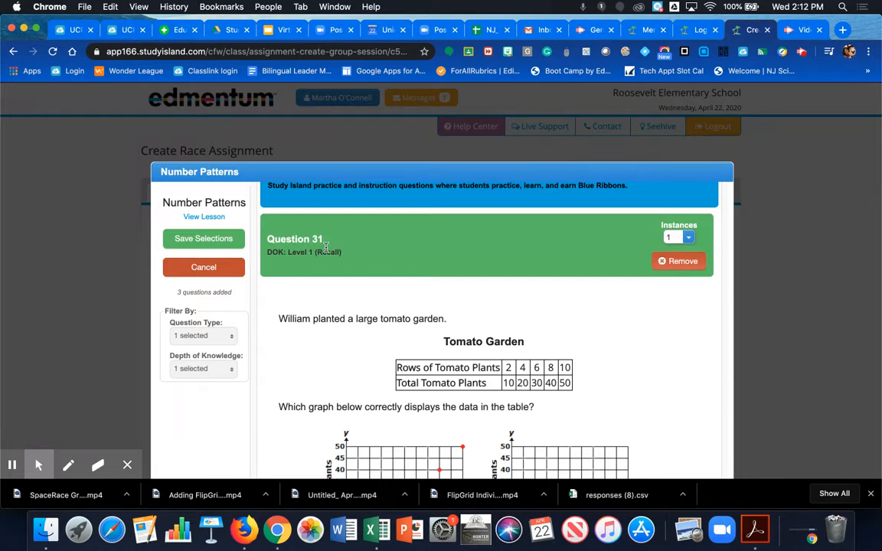
pyautogui.click(206, 241)
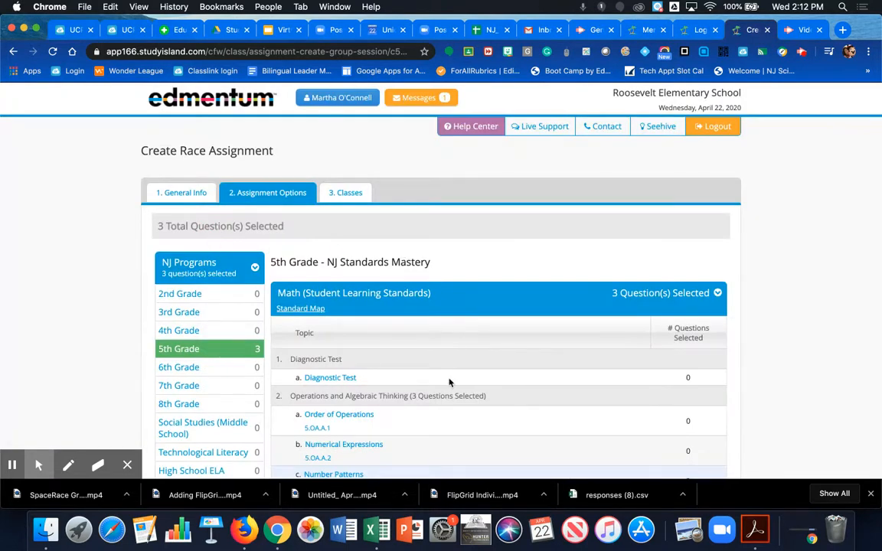
# Copy the topic name Number Patterns into the front of the assignment title so it reads "Number Patterns-Space Race"
pyautogui.scroll(-3, 449, 383)
pyautogui.click(349, 381)
pyautogui.moveTo(348, 381); pyautogui.dragTo(273, 383)
pyautogui.press('super+c')
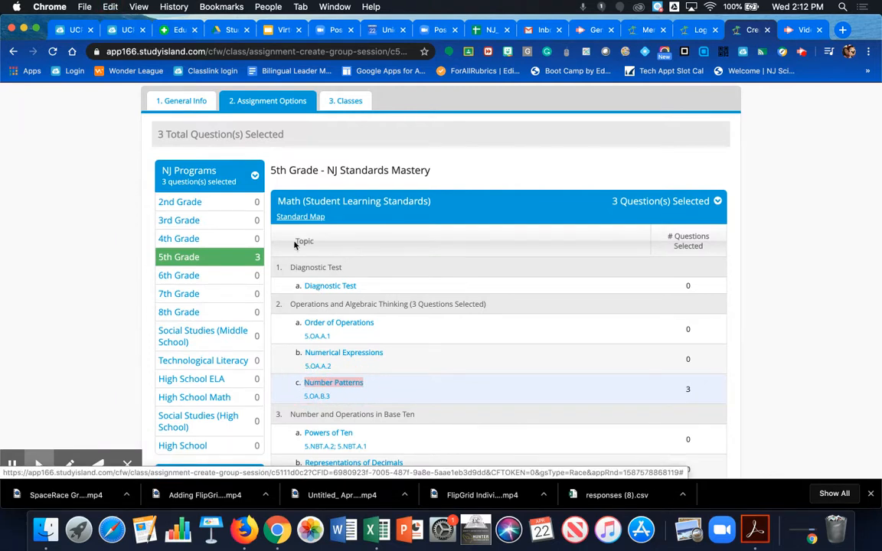
pyautogui.scroll(2, 292, 225)
pyautogui.scroll(2, 292, 224)
pyautogui.click(184, 205)
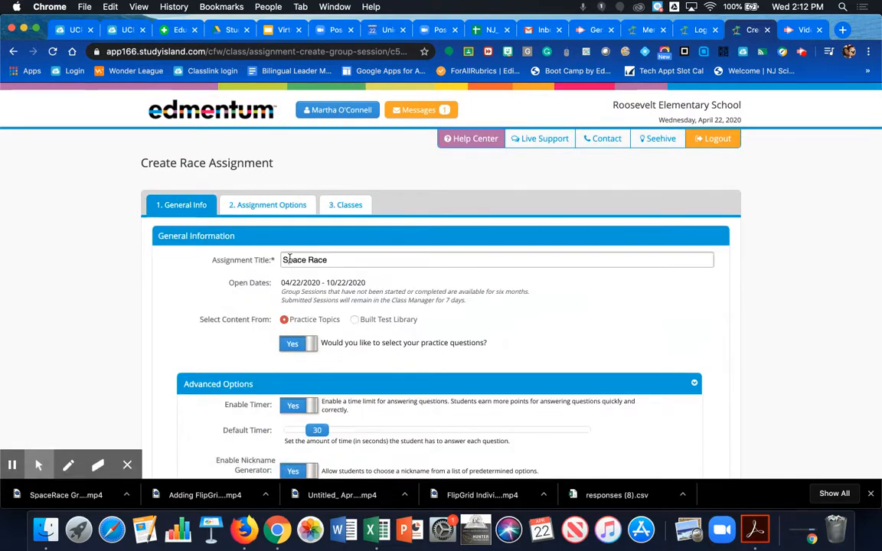
pyautogui.click(283, 259)
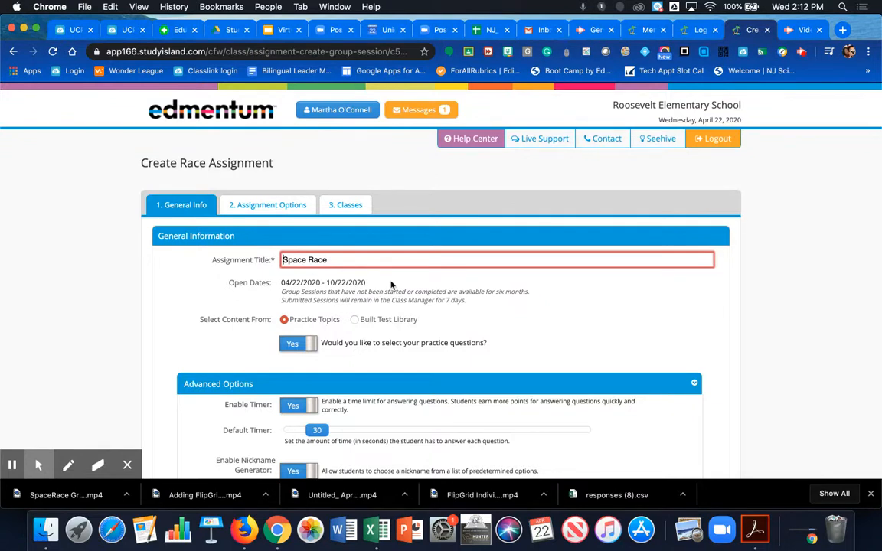
pyautogui.press('super+v')
pyautogui.write('-')
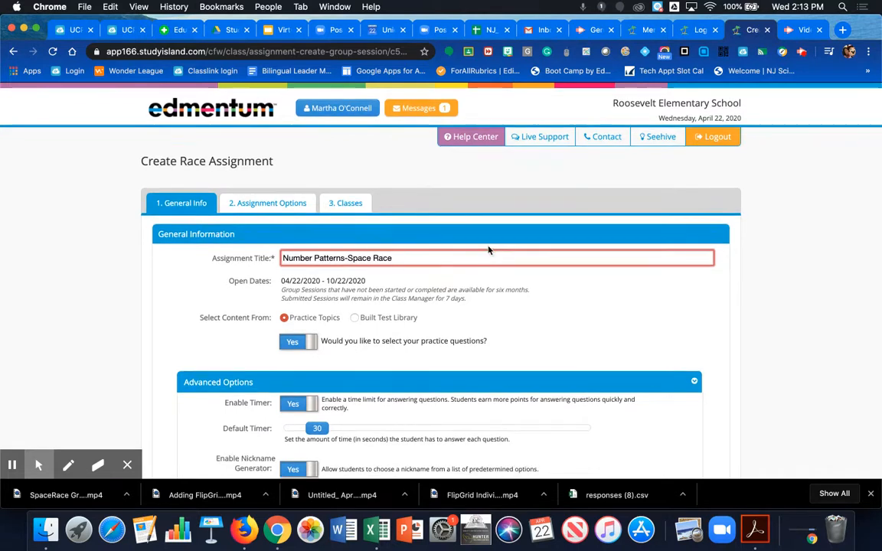
# Switch the answer timer off and on again, and set the default timer to 45 seconds
pyautogui.scroll(-5, 488, 250)
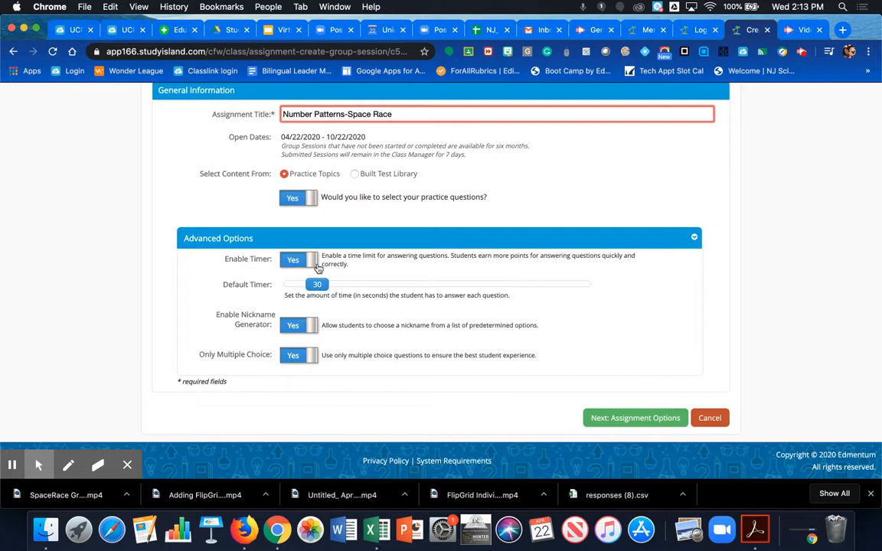
pyautogui.click(311, 265)
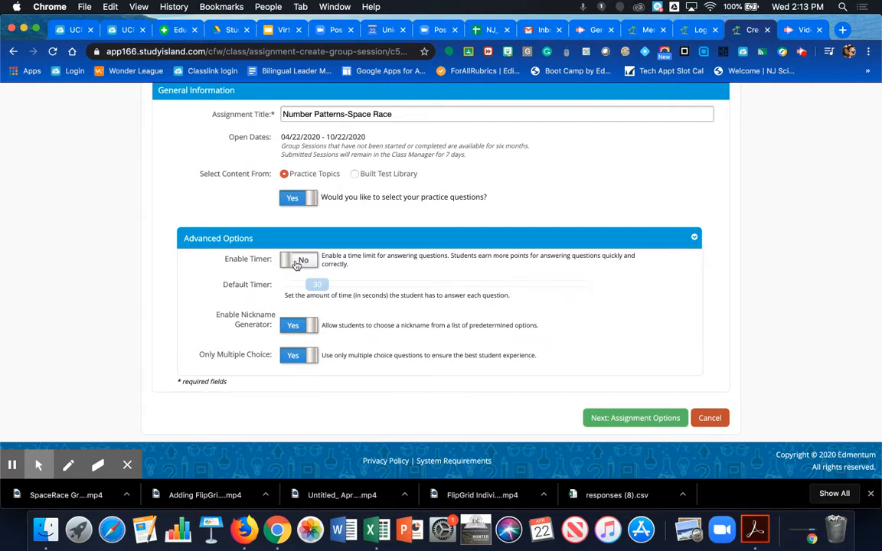
pyautogui.click(288, 260)
pyautogui.moveTo(316, 284)
pyautogui.mouseDown()
pyautogui.moveTo(357, 283)
pyautogui.moveTo(321, 285)
pyautogui.mouseUp()
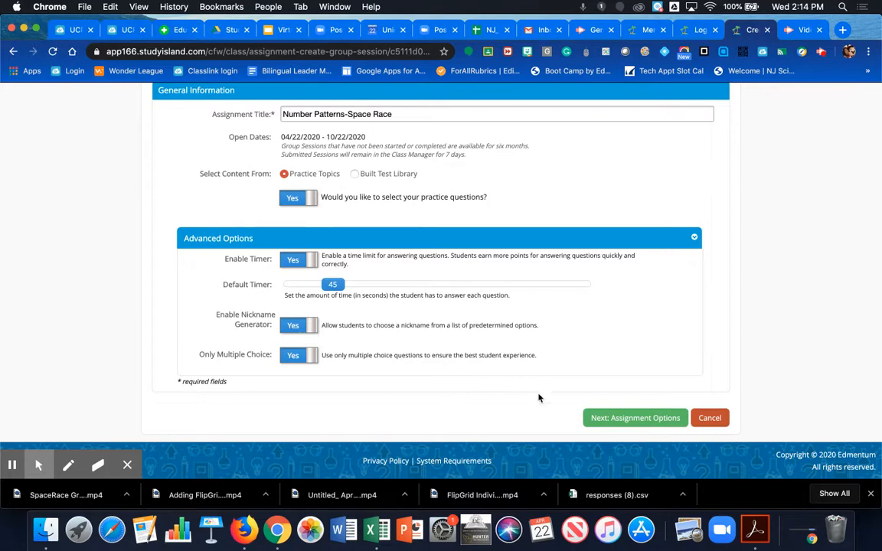
# Proceed through the assignment options with the saved questions to the class selection
pyautogui.click(624, 418)
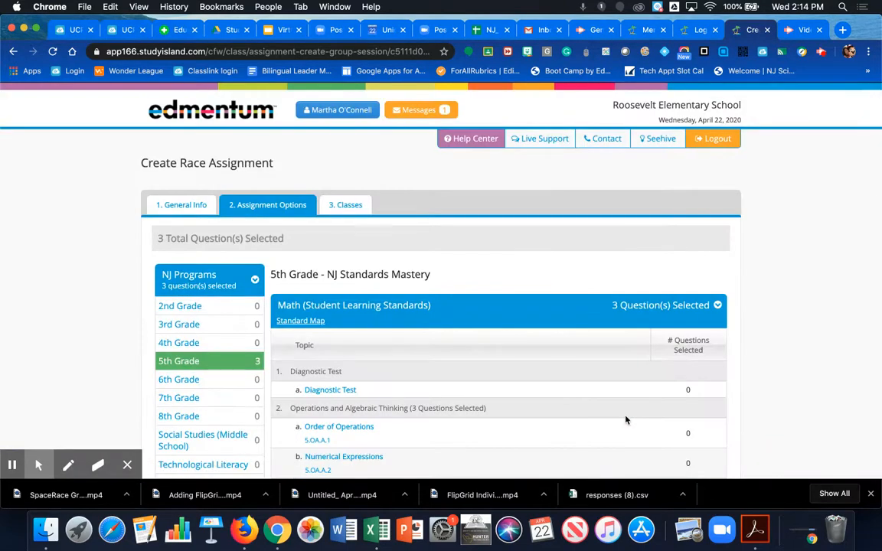
pyautogui.scroll(-1, 513, 253)
pyautogui.scroll(-15, 513, 252)
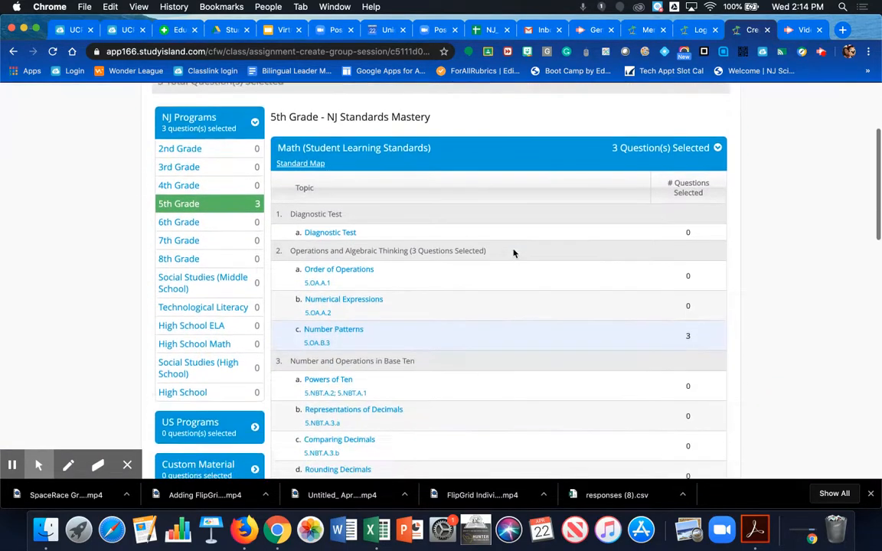
pyautogui.scroll(-8, 514, 253)
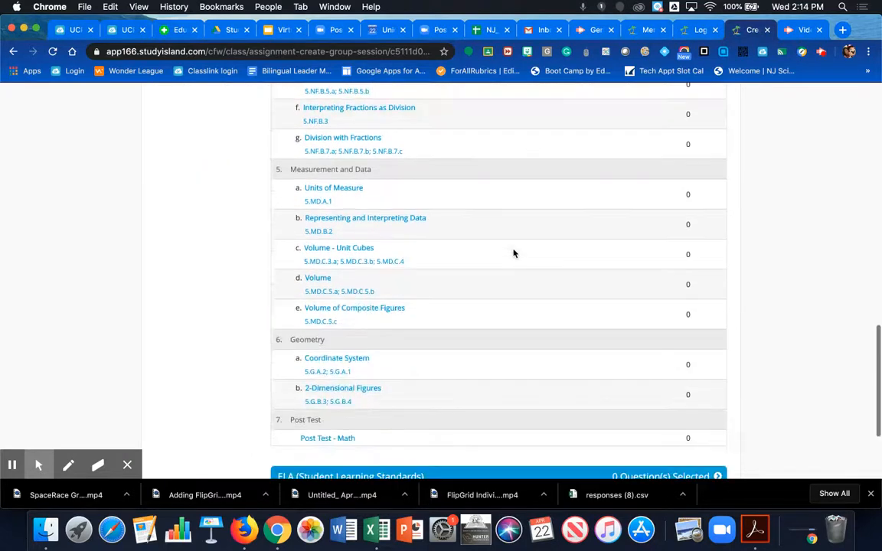
pyautogui.click(656, 419)
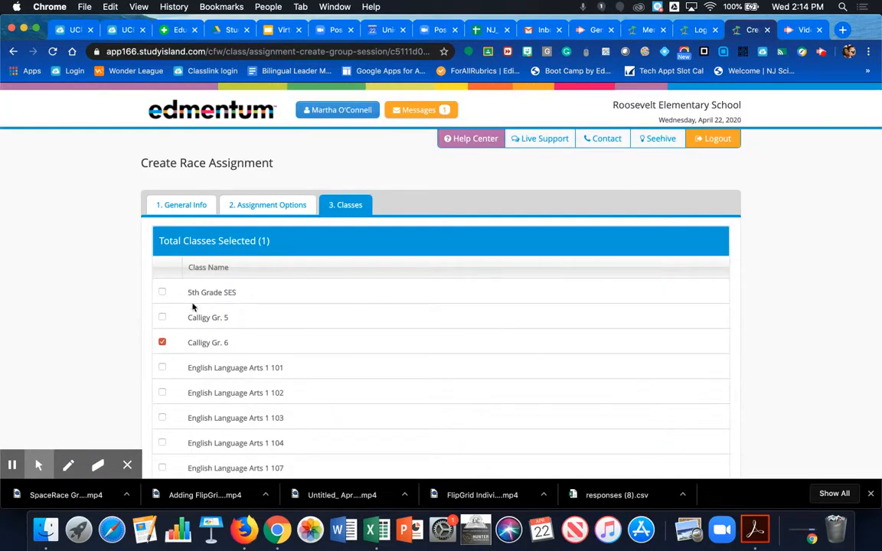
# Add the teacher's Gr. 5 class to the race assignment alongside the Gr. 6 class and save the assignment
pyautogui.click(162, 318)
pyautogui.scroll(-15, 427, 331)
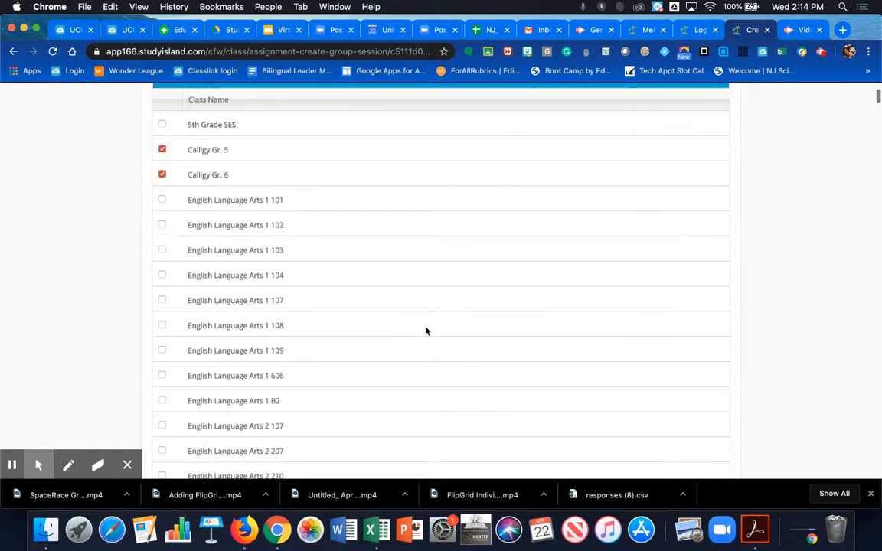
pyautogui.scroll(-20, 427, 330)
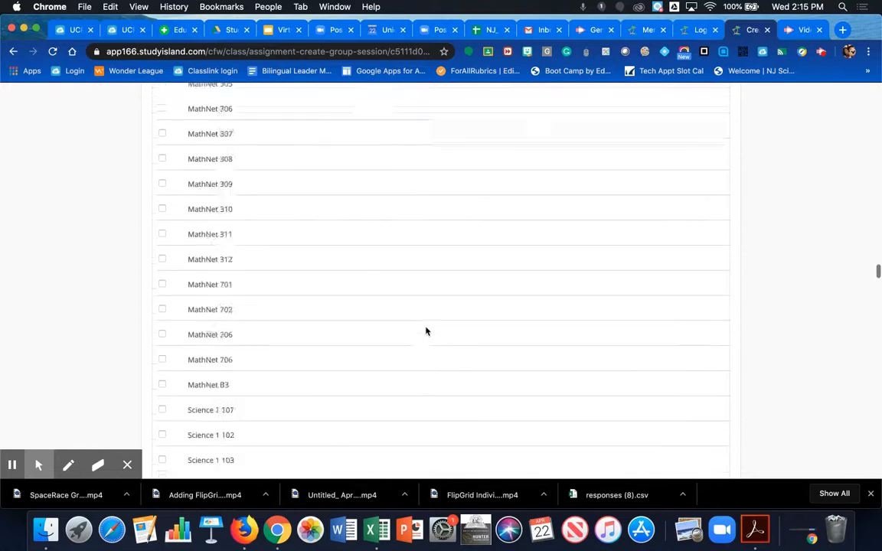
pyautogui.scroll(-20, 426, 331)
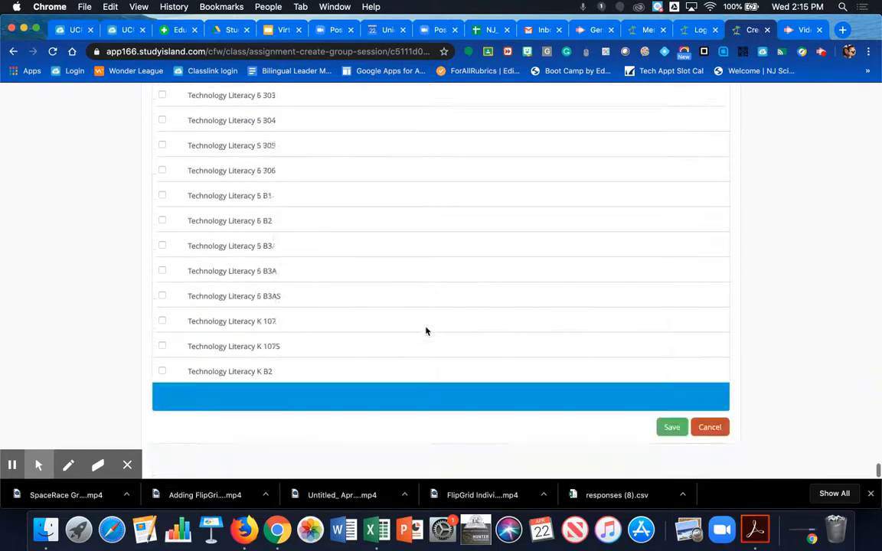
pyautogui.click(678, 419)
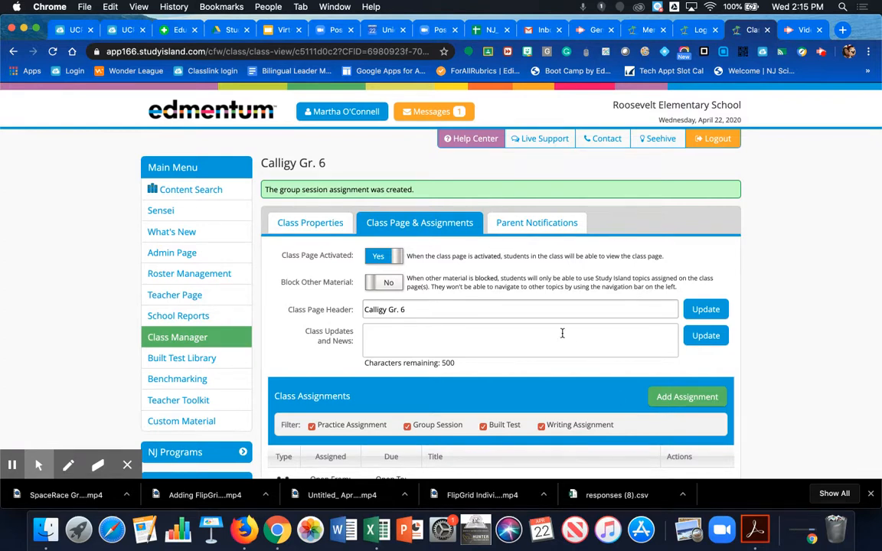
# Examine the Number Patterns-Space Race entry in the class assignments, its launch action and the legend of actions
pyautogui.scroll(-3, 563, 334)
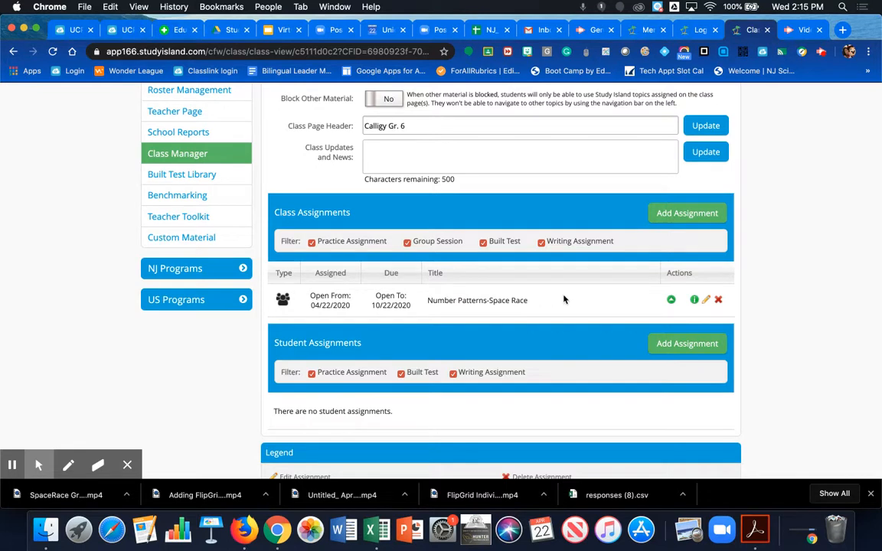
pyautogui.click(671, 301)
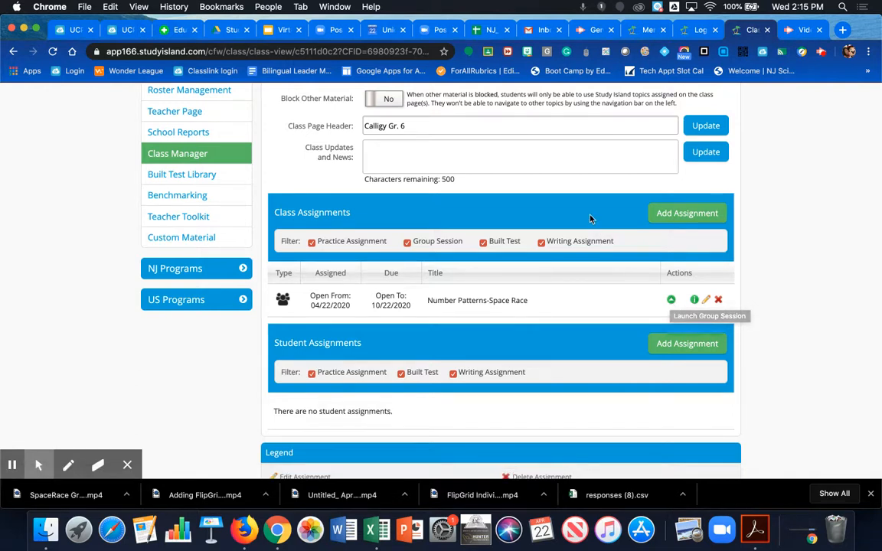
pyautogui.scroll(-3, 532, 214)
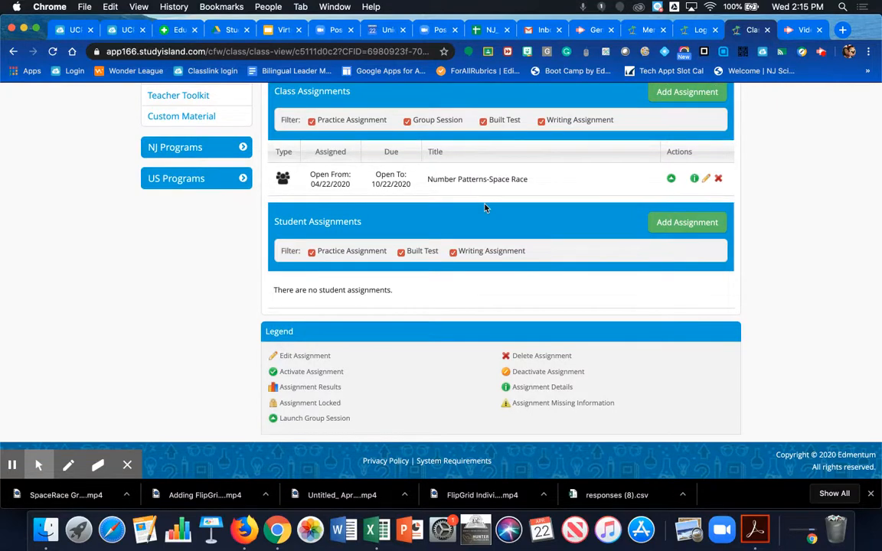